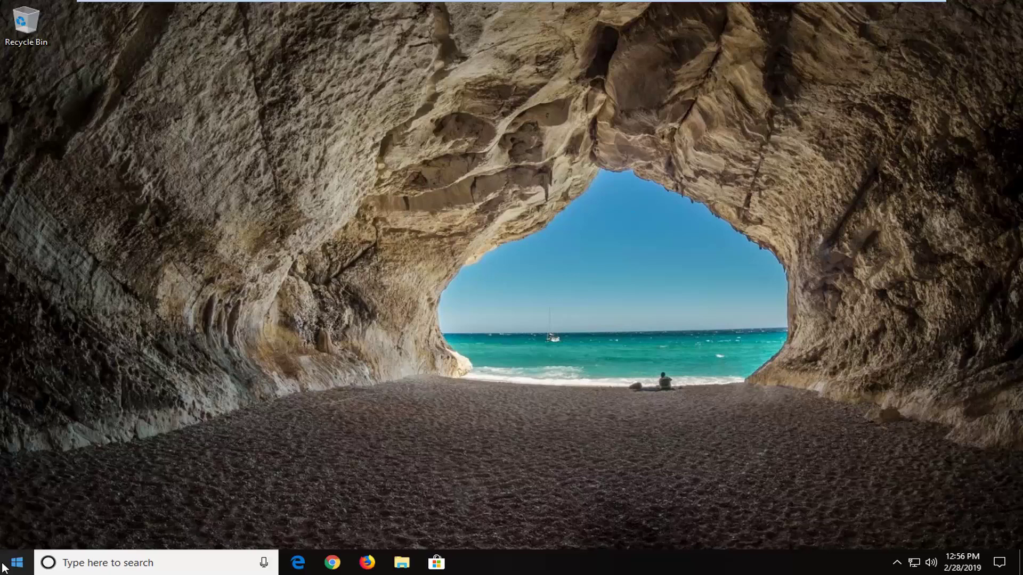
- Search the Start menu for 'services' to find the Services desktop app
click(17, 562)
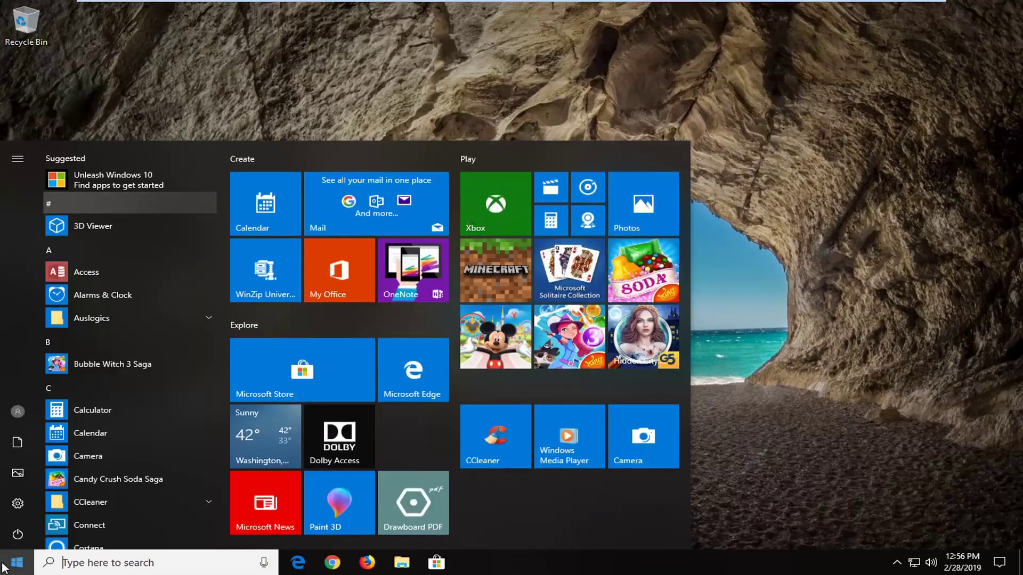
text(services)
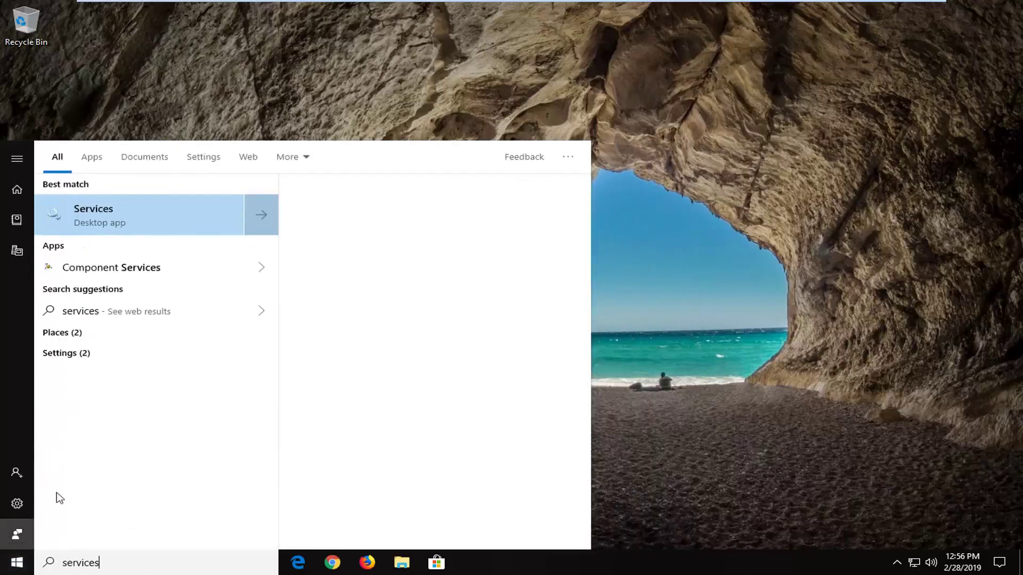
- Launch Services and select Windows Management Instrumentation in the service list
click(119, 209)
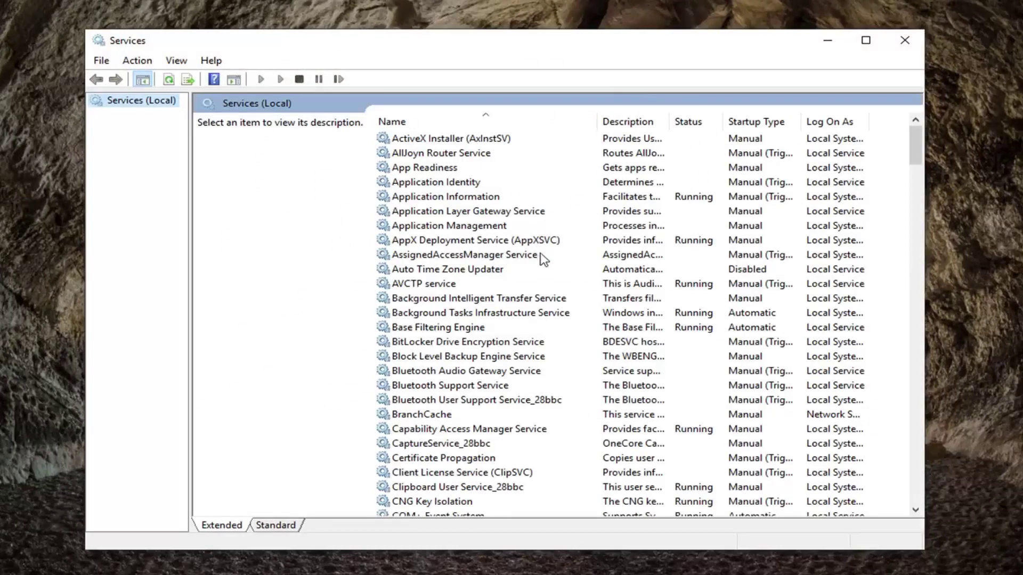
scroll(538, 266, down, 8)
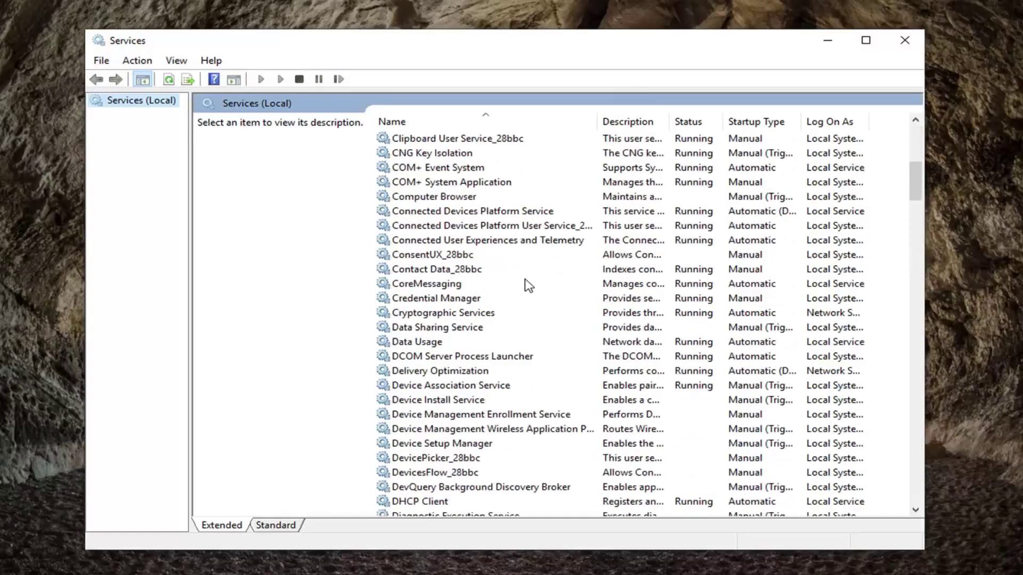
scroll(543, 319, down, 20)
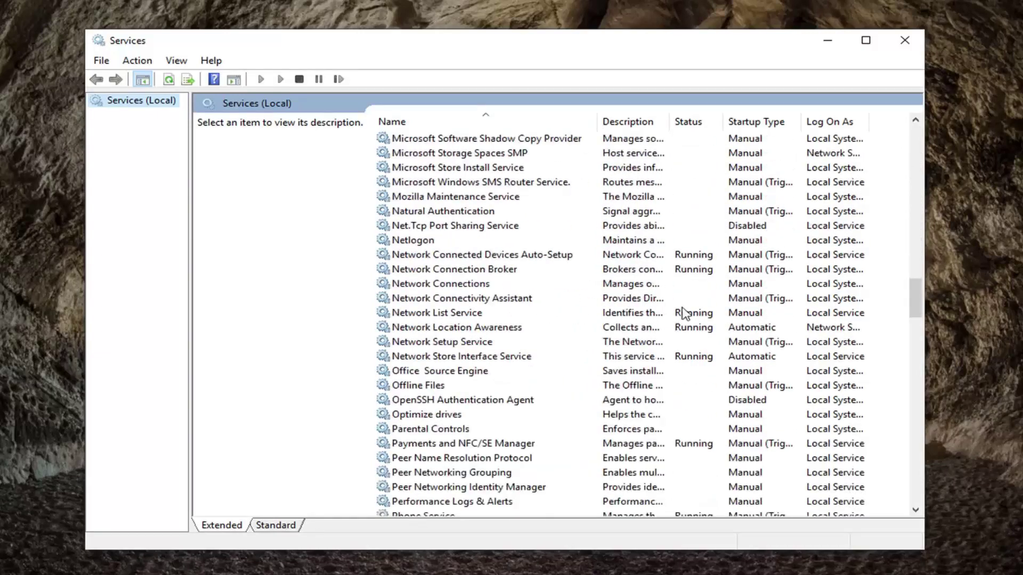
scroll(464, 358, down, 20)
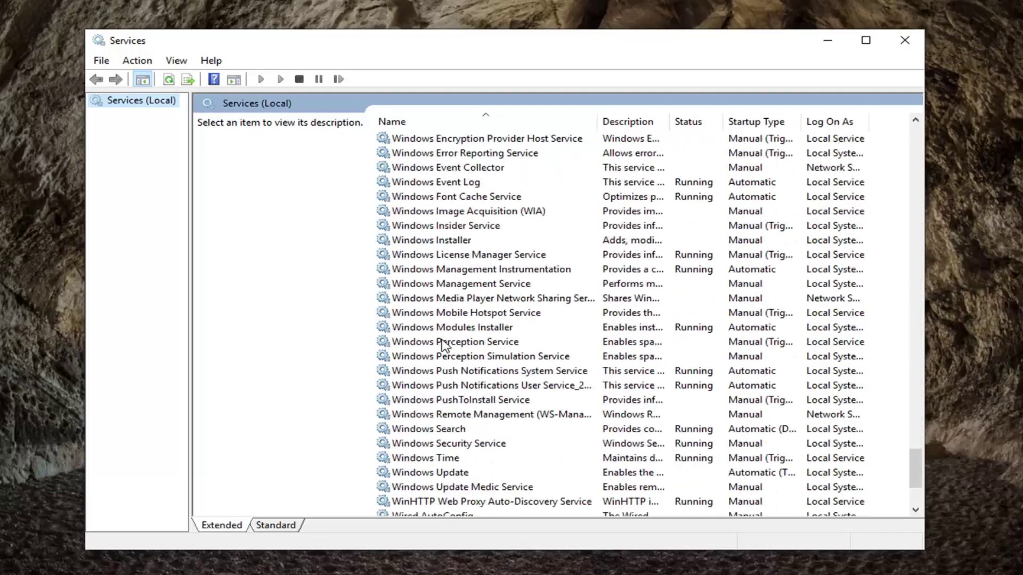
click(446, 270)
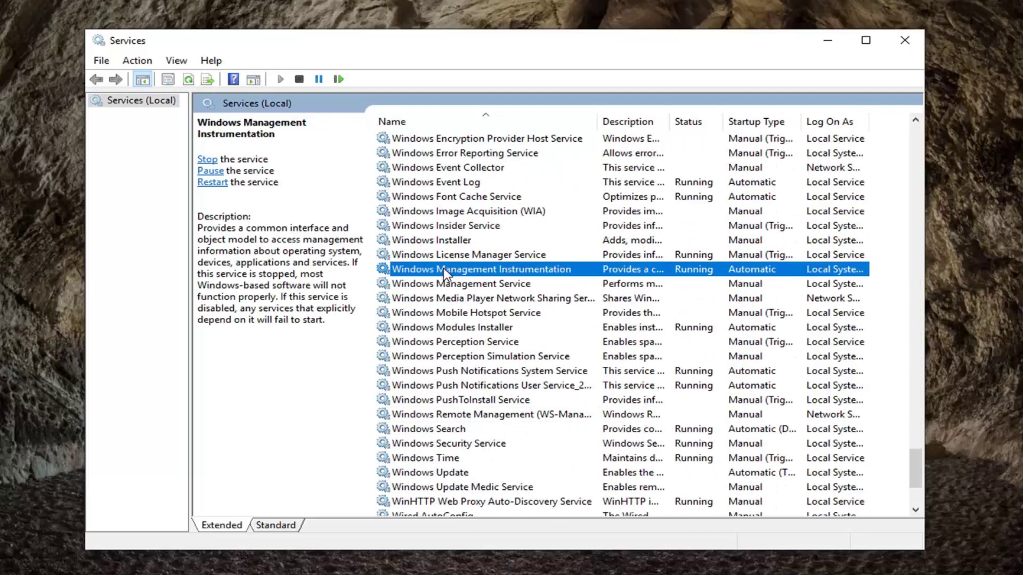
- Check that Windows Management Instrumentation is Running with Automatic startup, then close Services
double_click(445, 270)
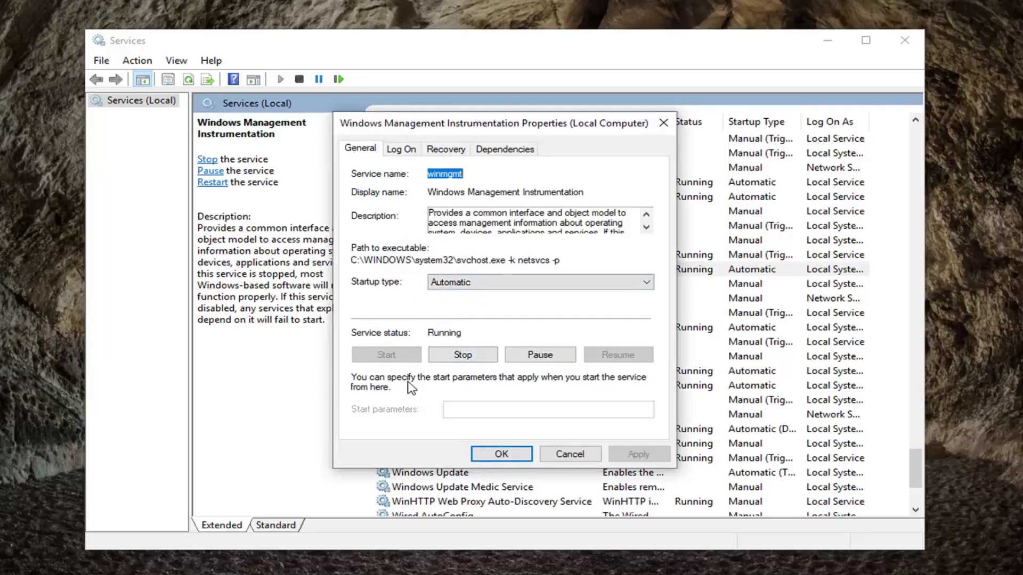
click(495, 454)
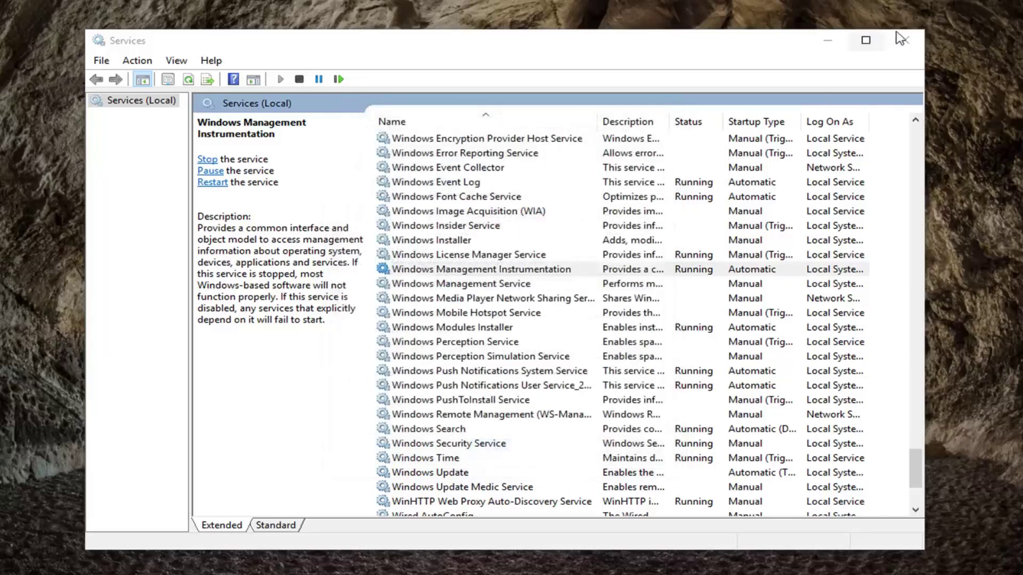
click(904, 40)
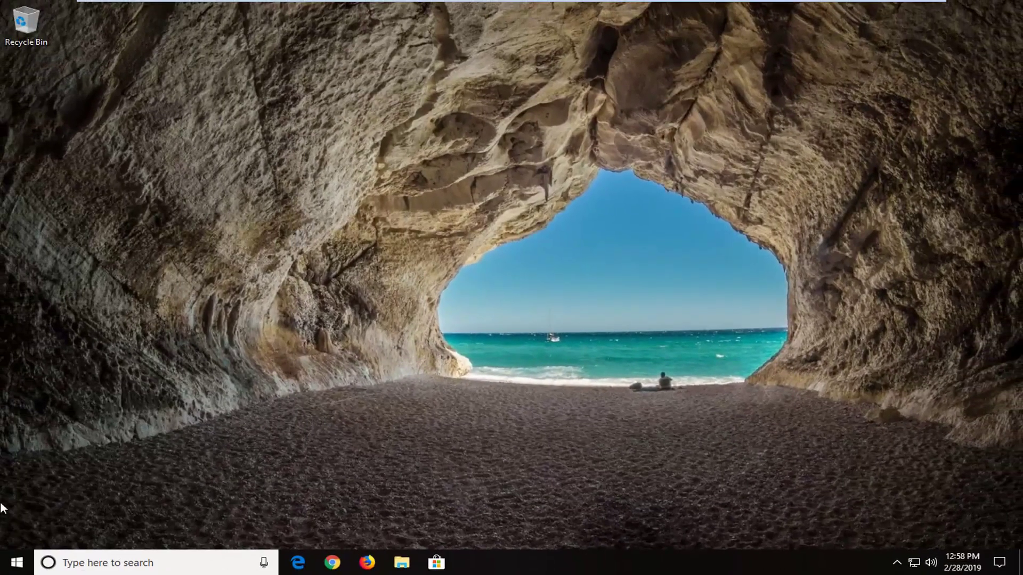
- Search 'regedit' and run Registry Editor as administrator, approving the UAC prompt
click(5, 569)
text(regedit)
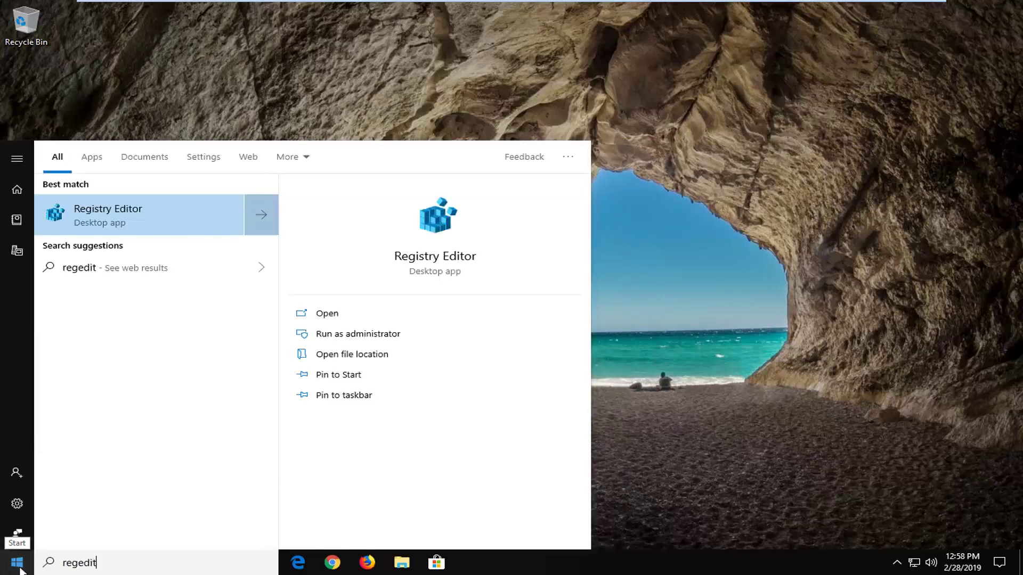
right_click(120, 212)
click(153, 228)
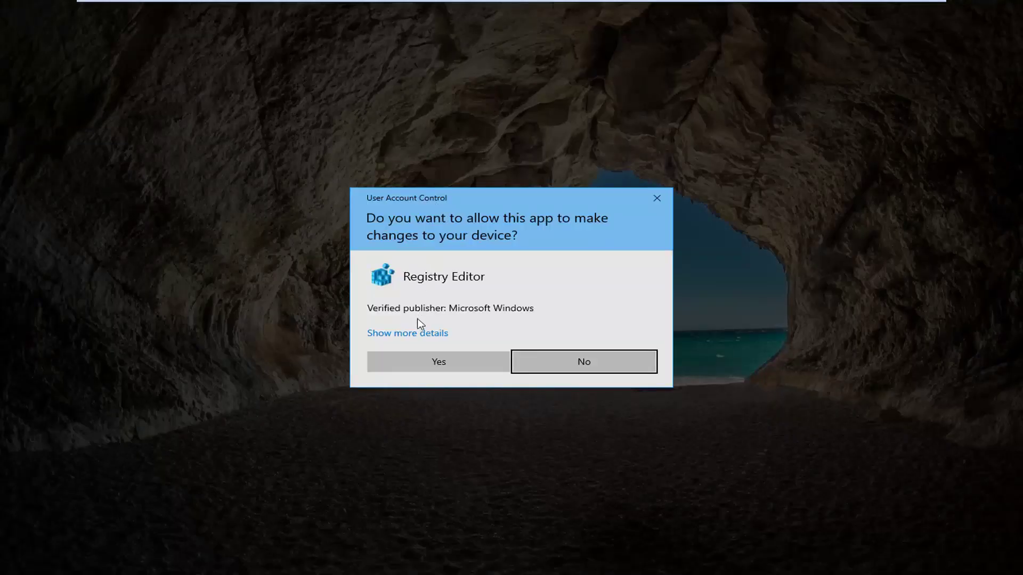
click(413, 373)
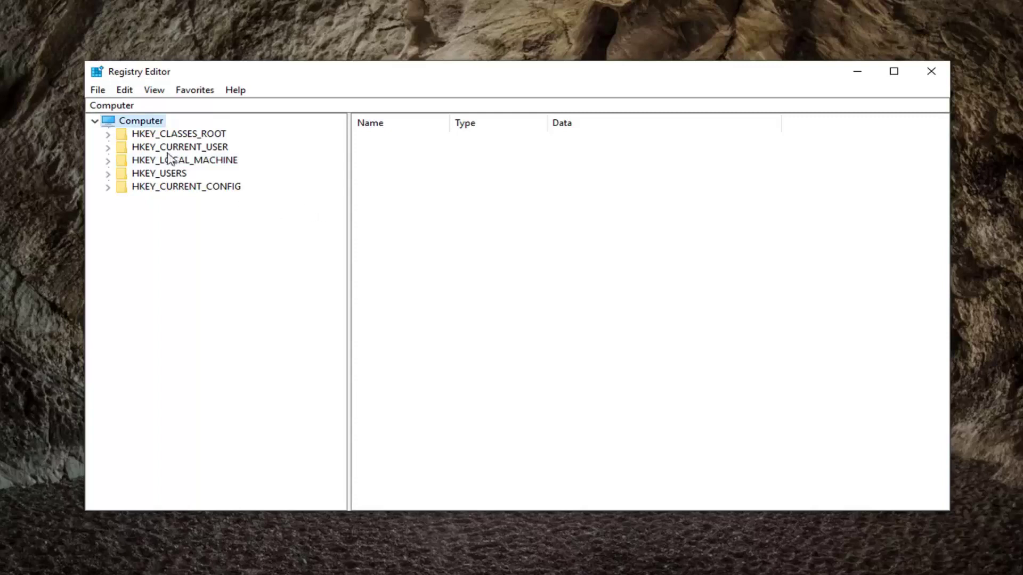
- Open and cancel the File menu's Export and Import registry dialogs
click(99, 90)
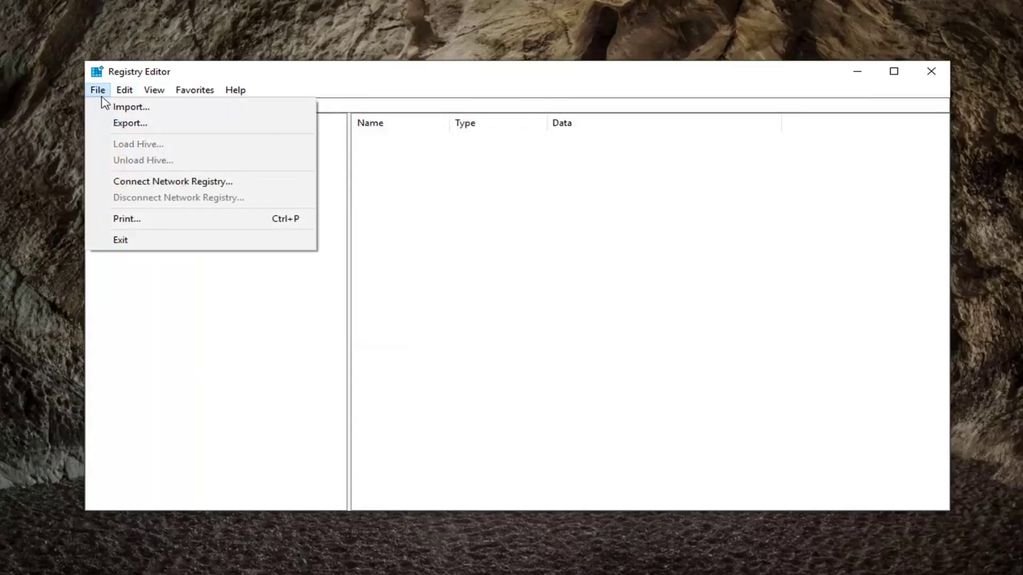
click(125, 123)
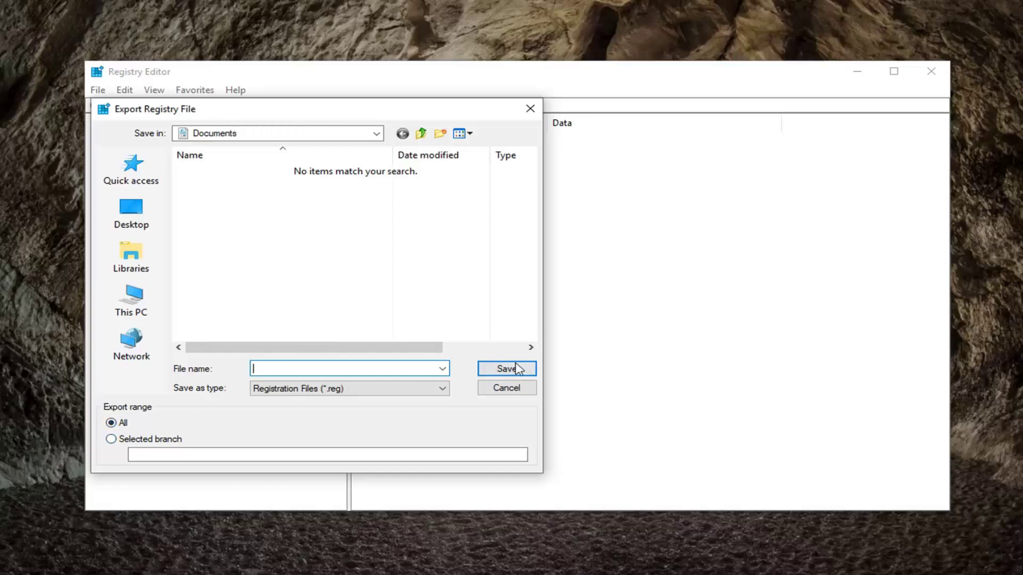
click(506, 388)
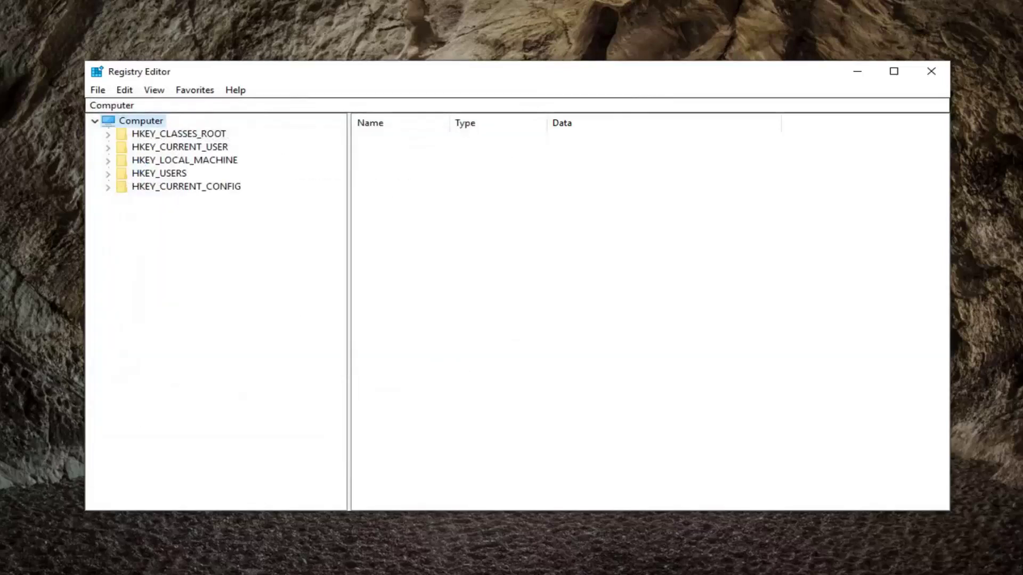
click(97, 90)
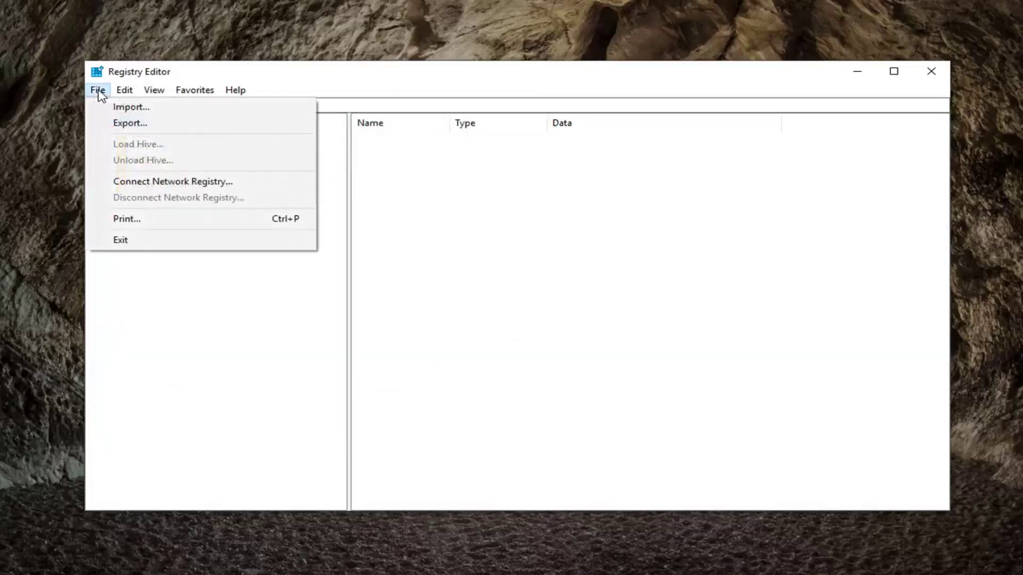
click(131, 108)
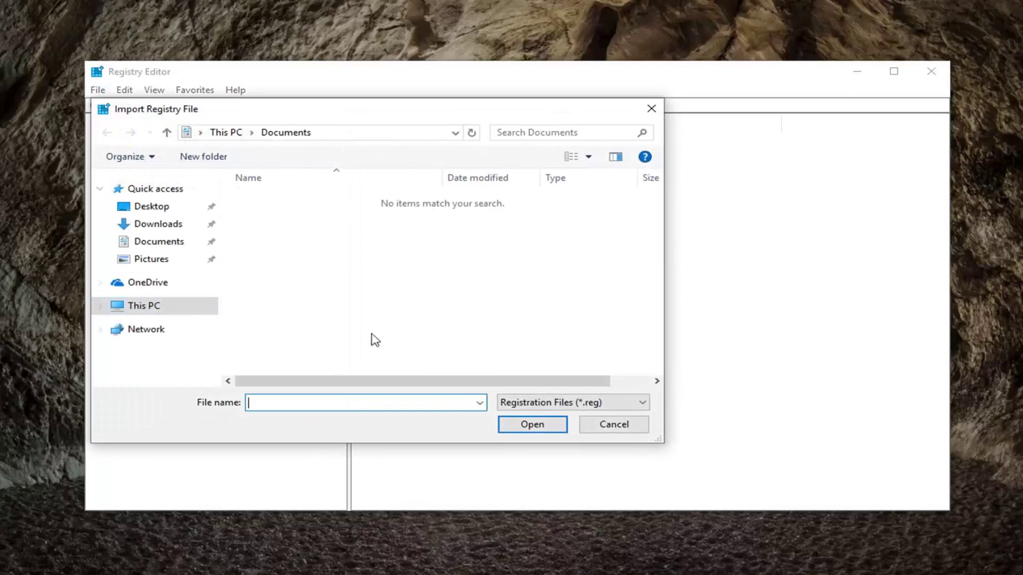
click(620, 426)
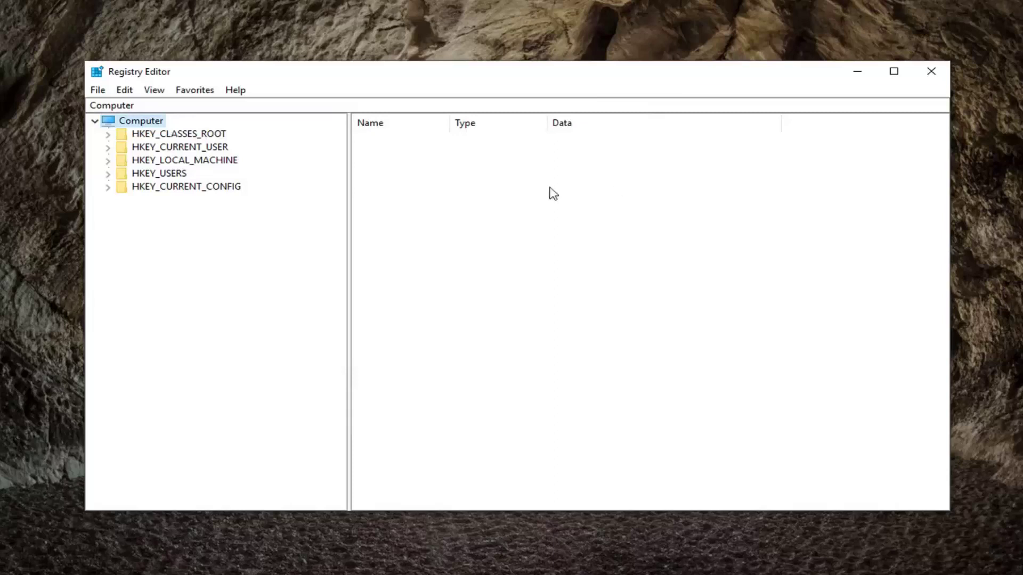
- Expand HKEY_LOCAL_MACHINE, then SOFTWARE, then the Microsoft key
click(171, 160)
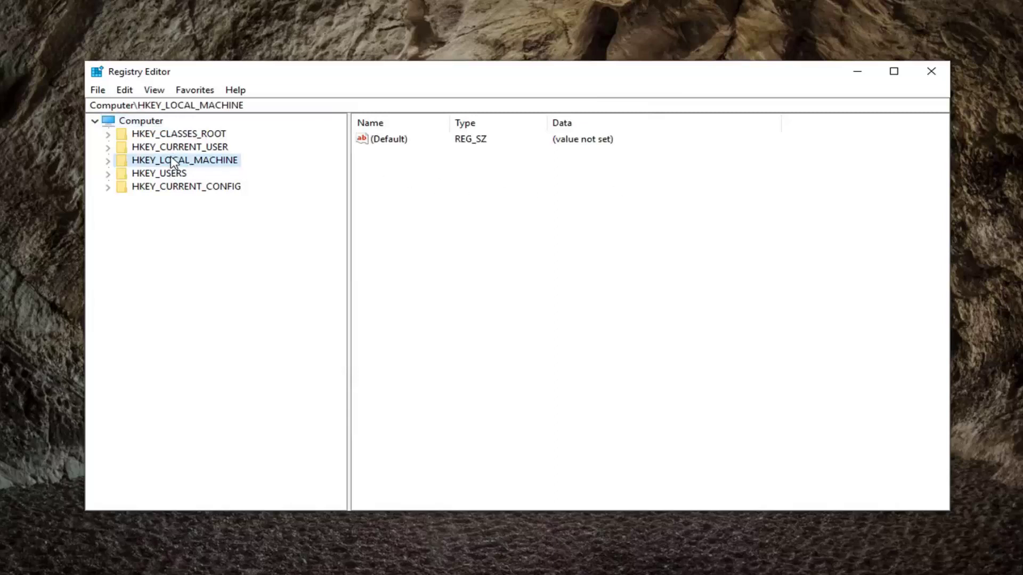
click(108, 161)
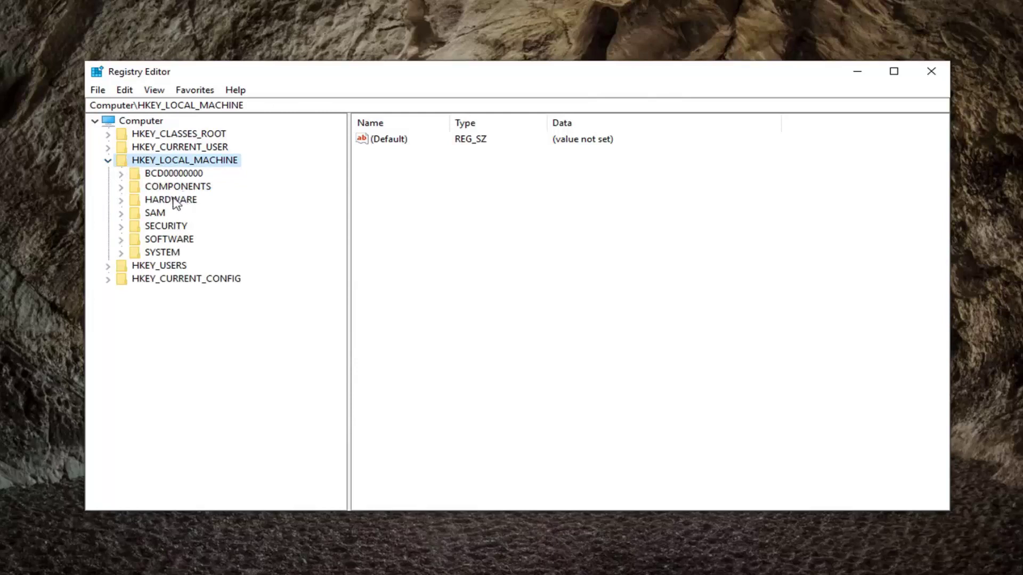
click(155, 239)
click(121, 240)
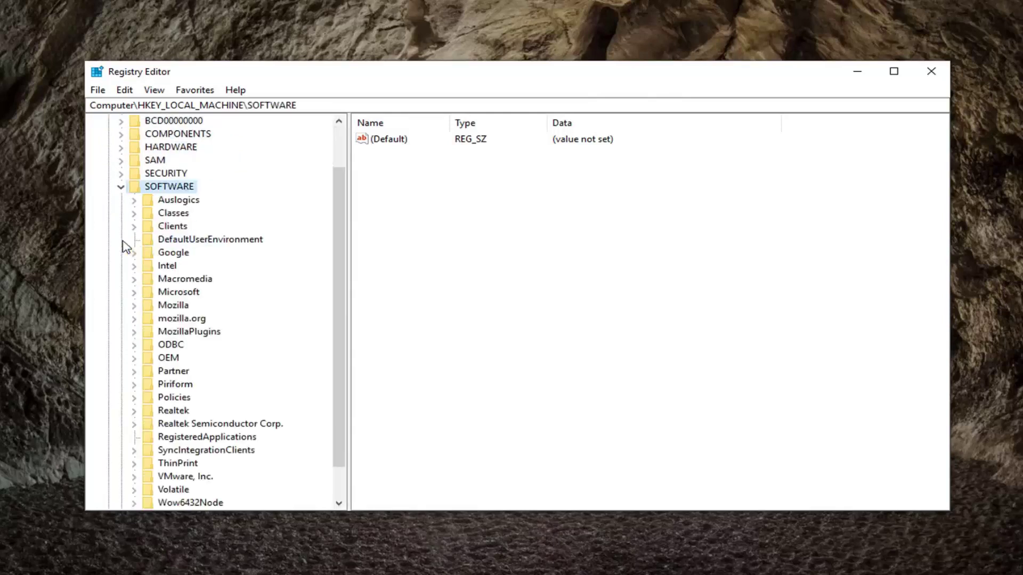
scroll(222, 257, down, 1)
click(150, 253)
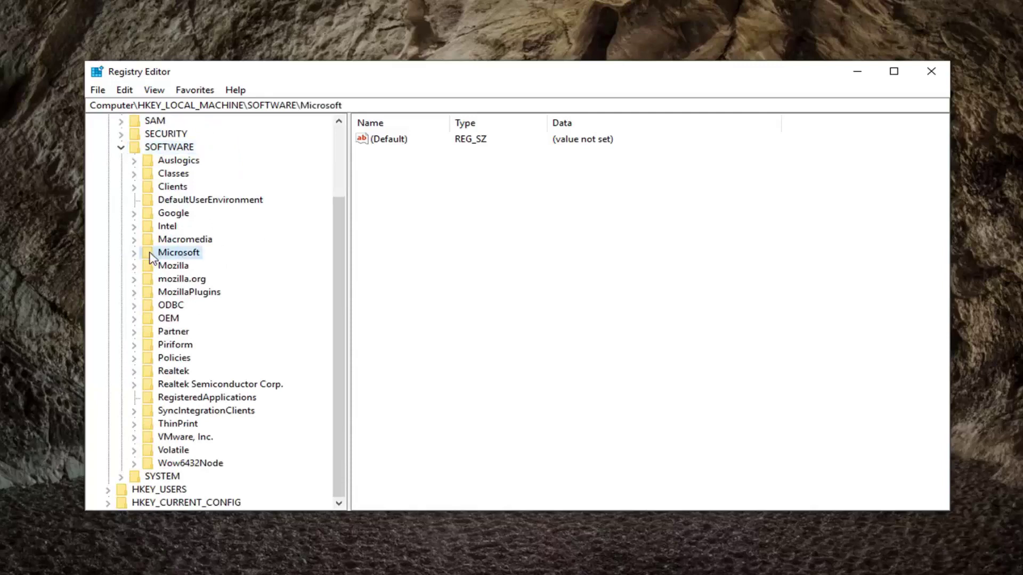
click(133, 254)
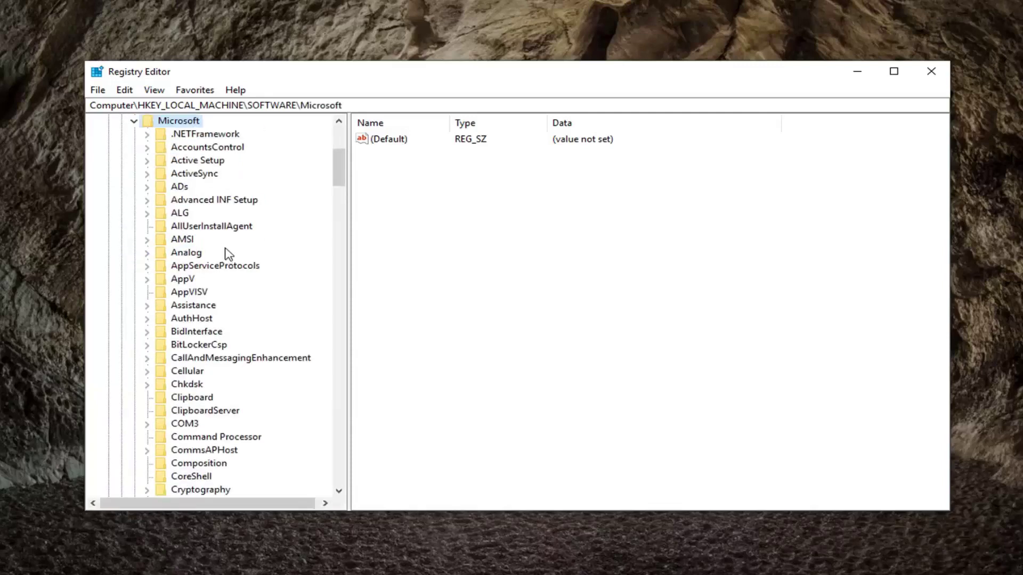
- Expand Windows NT and CurrentVersion, scrolling its subkeys toward Svchost
text(windows)
scroll(174, 303, up, 7)
scroll(173, 304, down, 10)
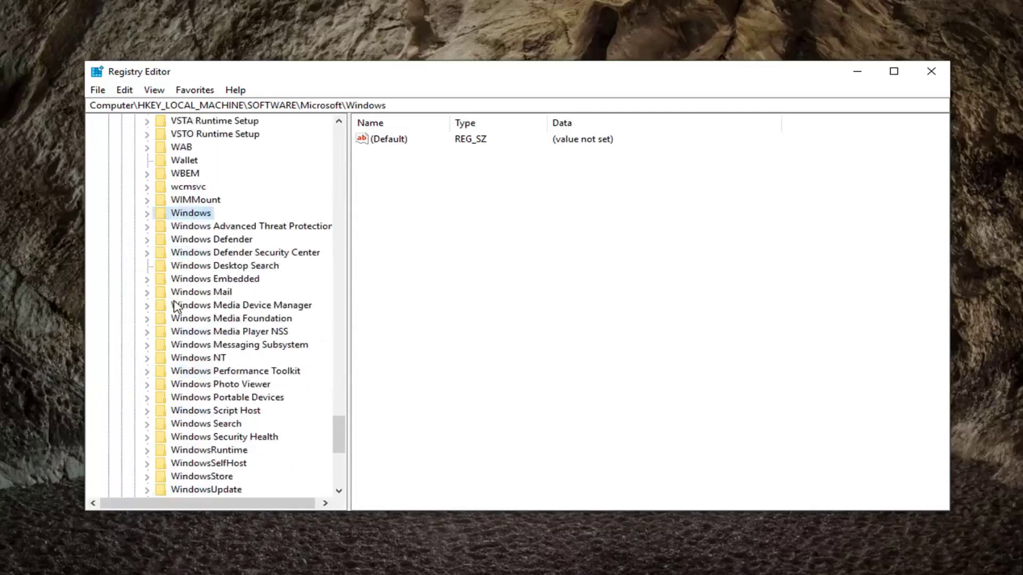
click(178, 331)
click(177, 319)
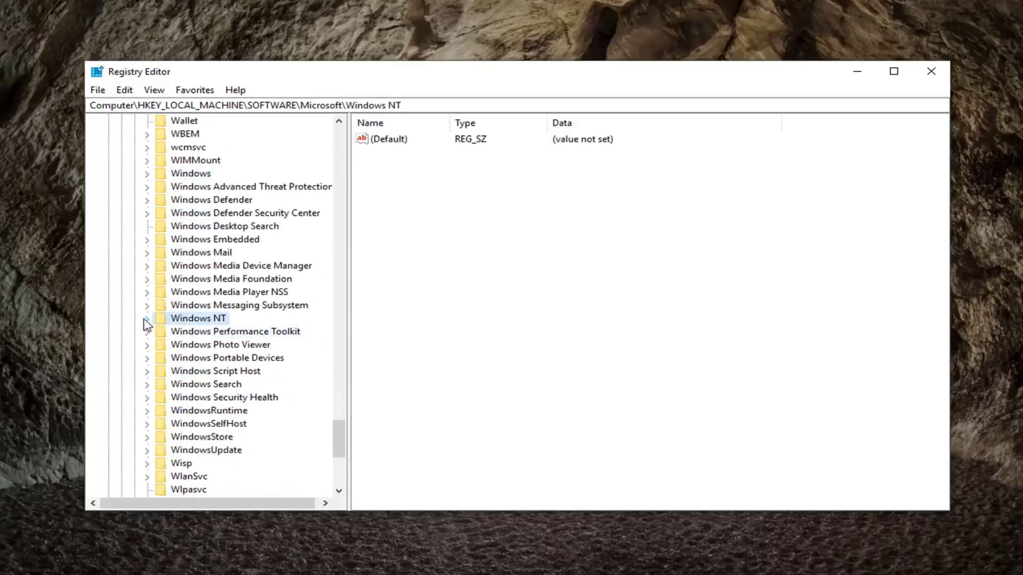
click(146, 319)
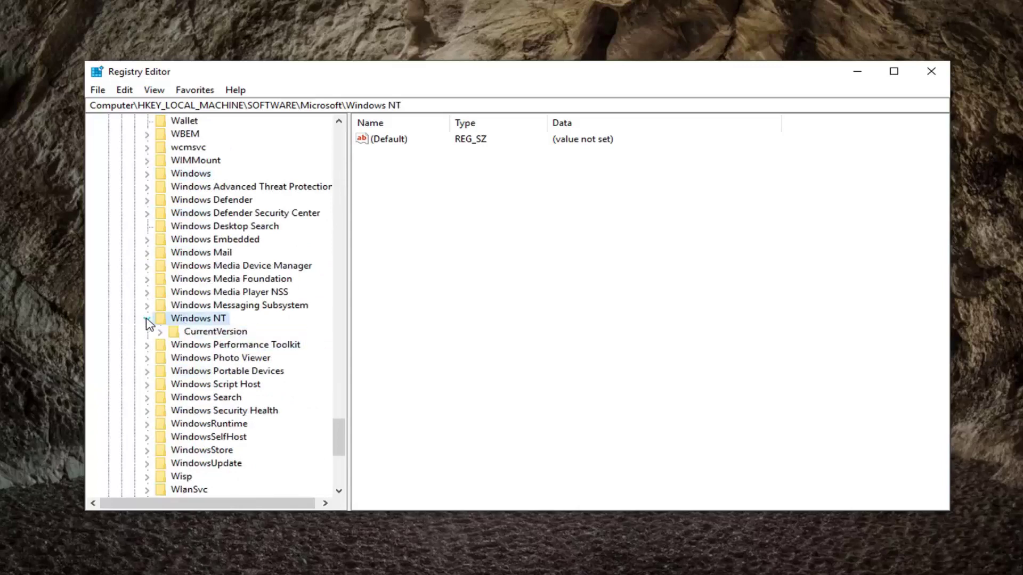
click(165, 334)
click(161, 332)
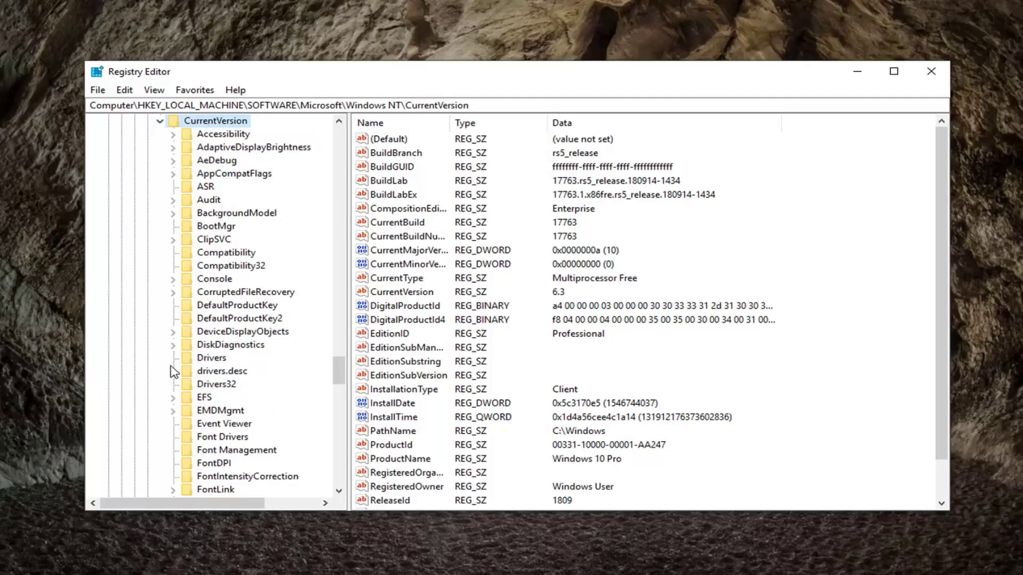
scroll(175, 368, down, 20)
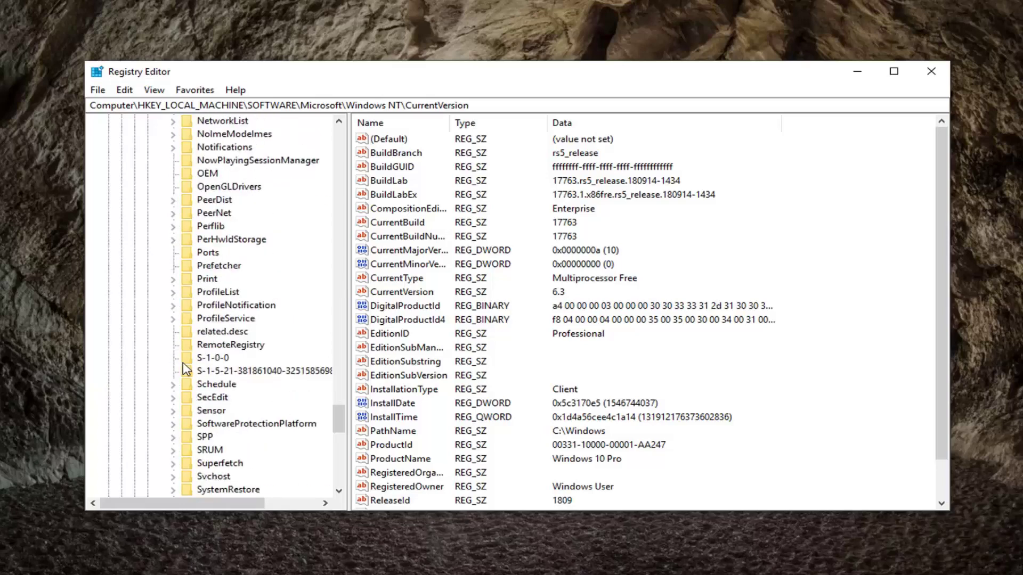
- Select the Svchost key under CurrentVersion and pick its netsvcs REG_MULTI_SZ value
click(215, 437)
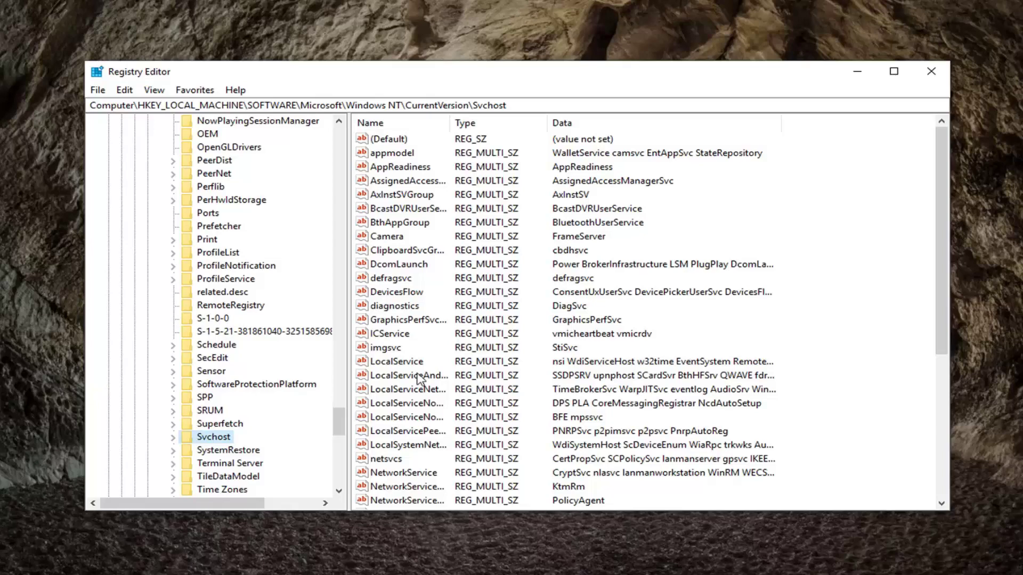
scroll(418, 384, down, 6)
click(381, 223)
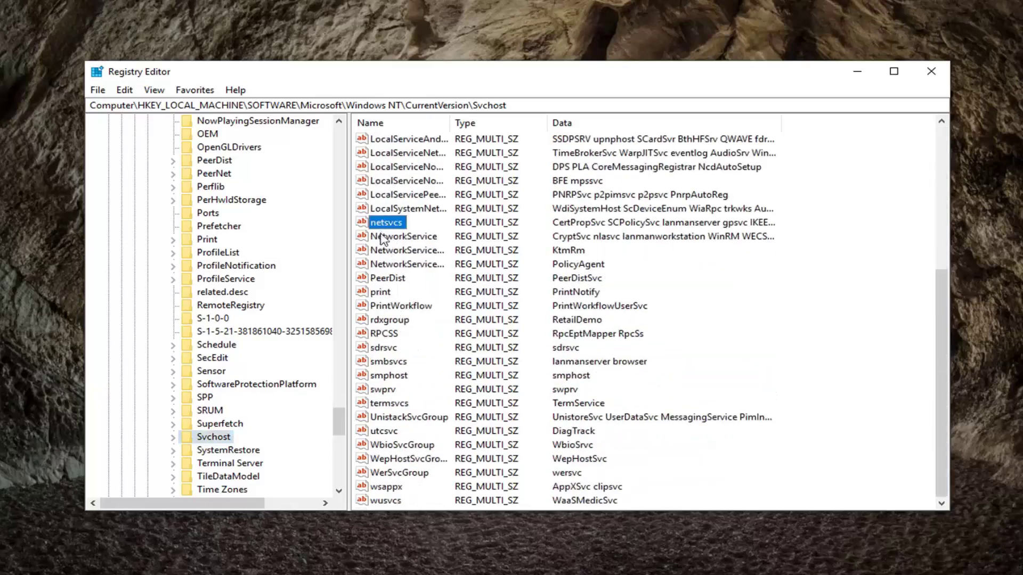
scroll(381, 226, up, 2)
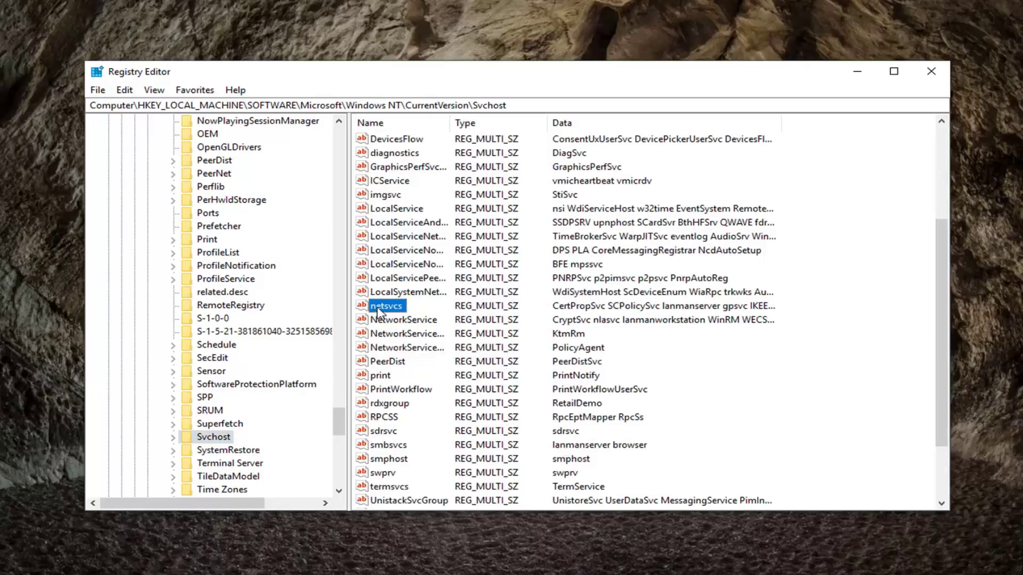
- Edit netsvcs and type winmgmt as a new last line after browser
double_click(381, 307)
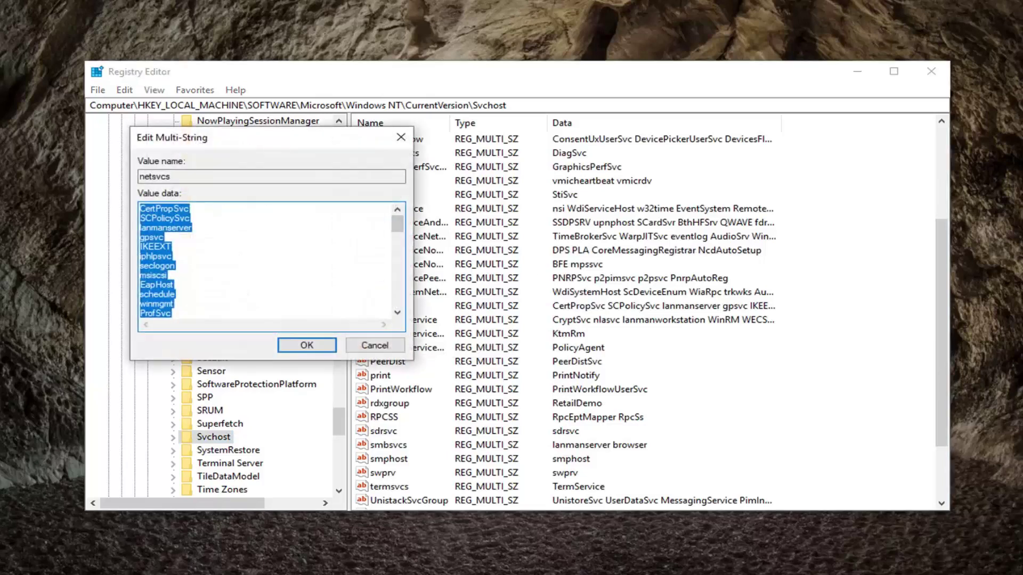
click(382, 308)
scroll(382, 308, down, 12)
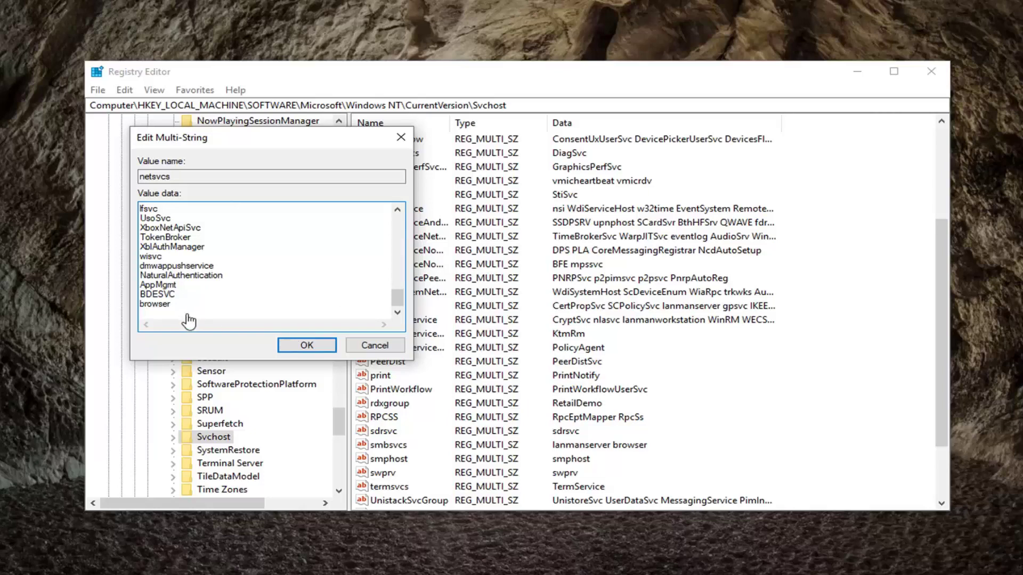
text(winmgmt)
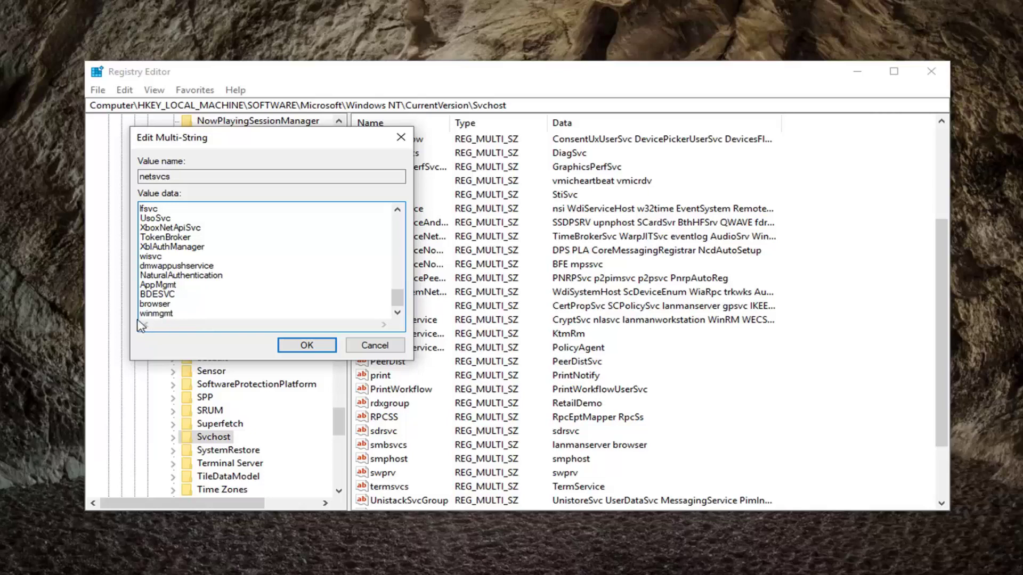
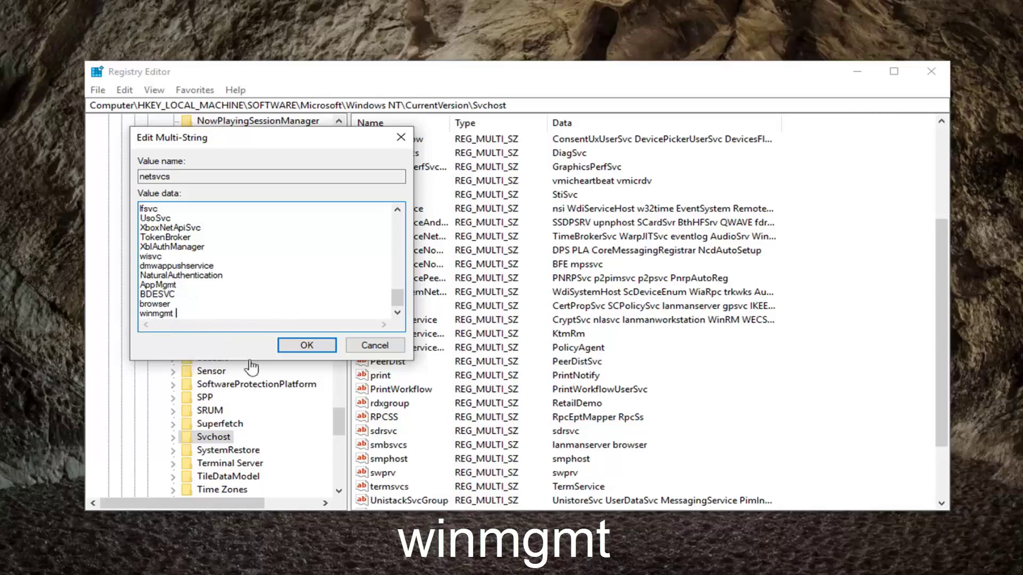
- Save the netsvcs value with winmgmt as its last entry, accepting removal of empty strings
click(307, 347)
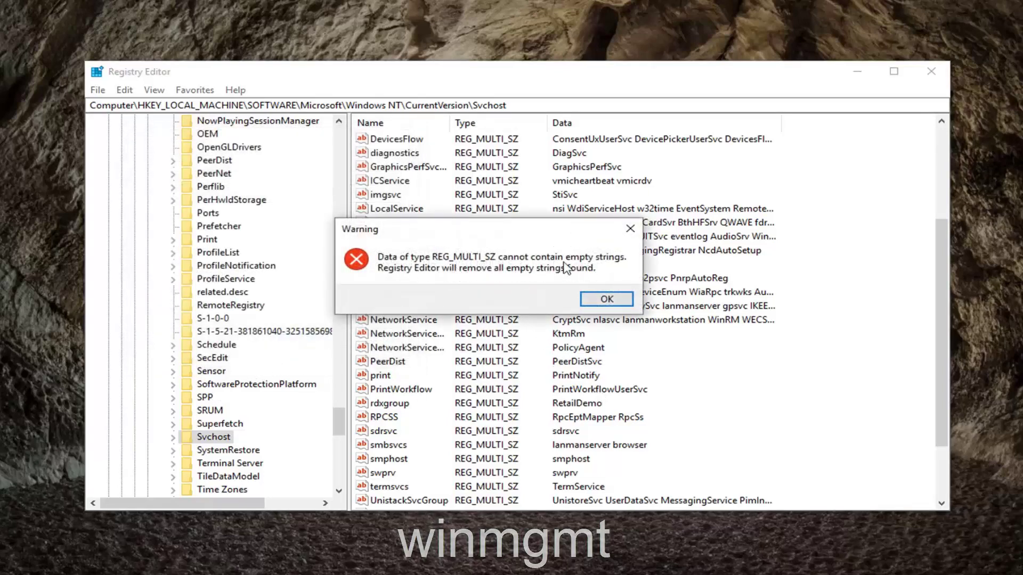
click(605, 299)
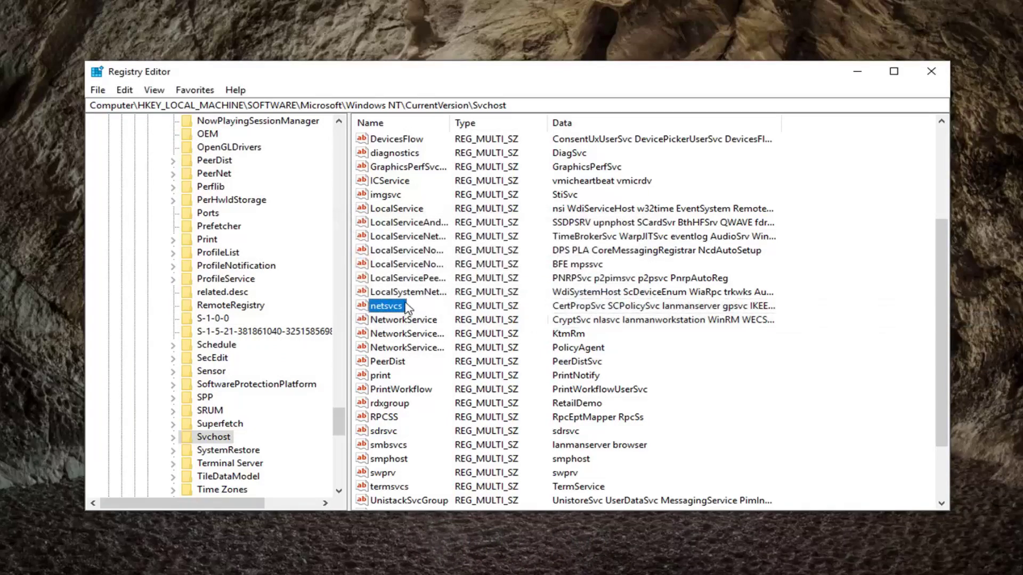
- Confirm netsvcs ends with winmgmt, then close Registry Editor
double_click(389, 306)
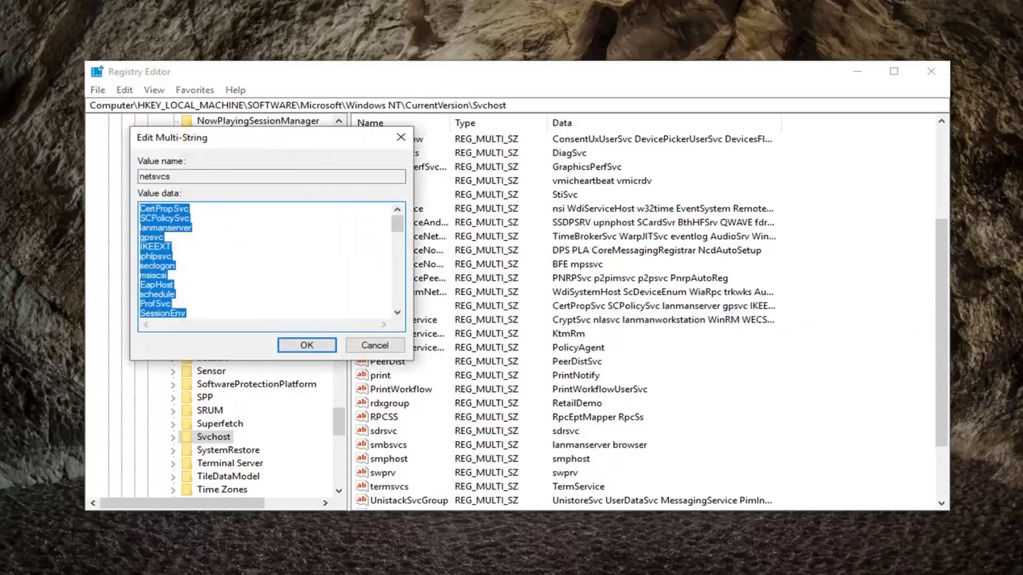
key(Down)
key(Down)
key(Down)
key(Down)
key(Down)
key(Down)
key(Down)
key(Down)
key(Down)
key(Down)
key(Down)
key(Down)
key(Down)
key(Down)
key(Down)
key(Down)
key(Down)
key(Down)
key(Down)
key(Down)
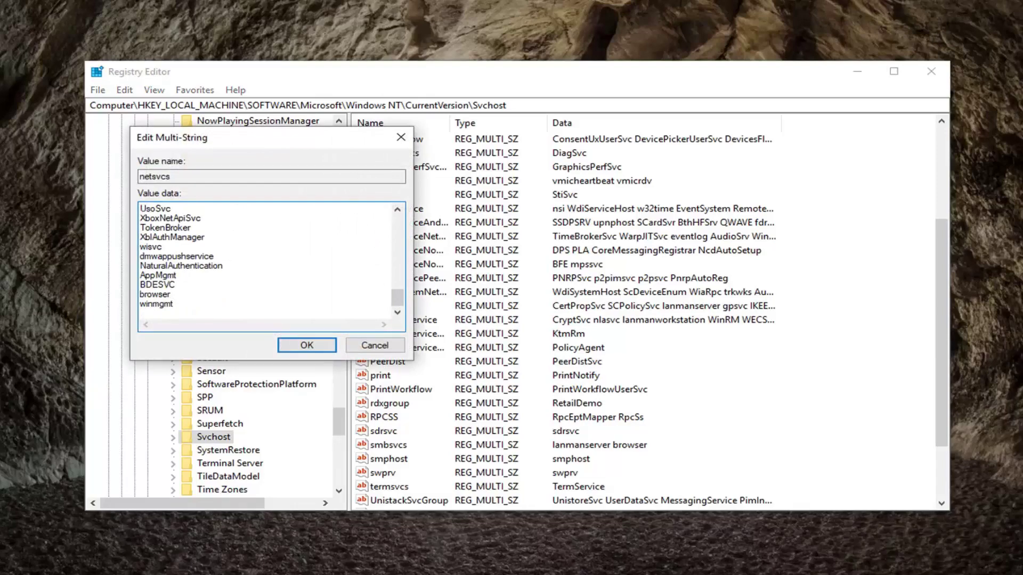
click(313, 346)
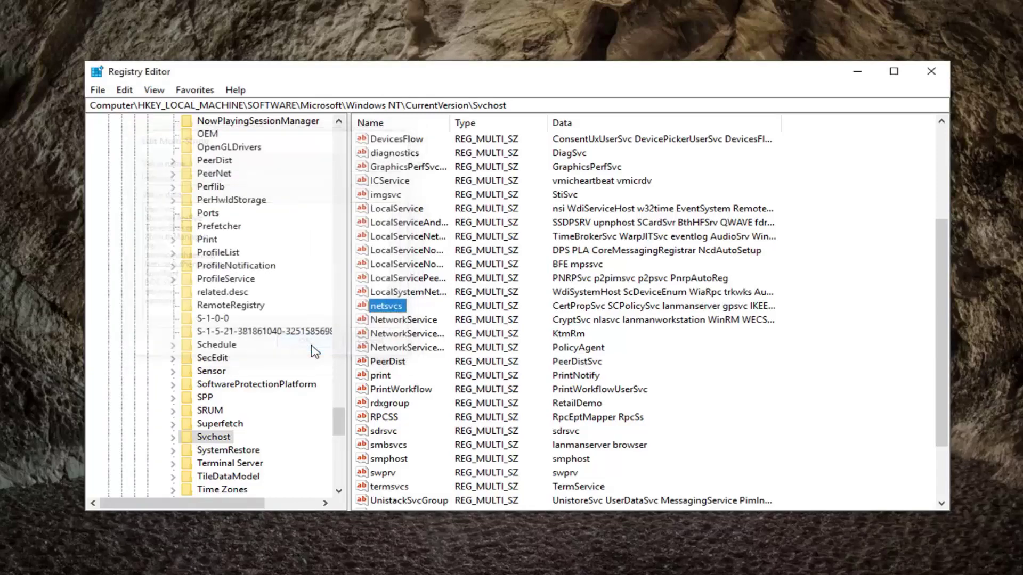
click(939, 76)
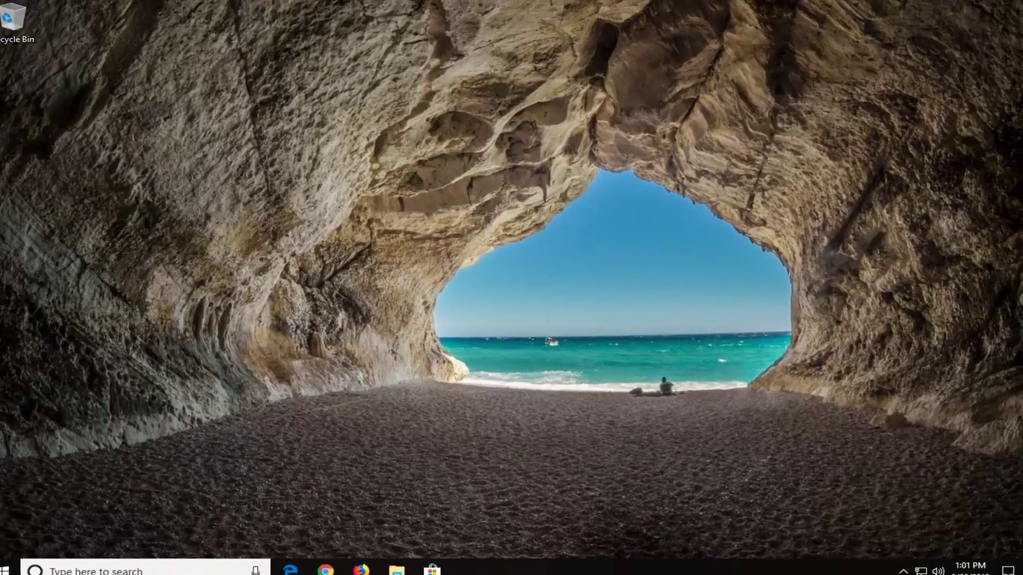